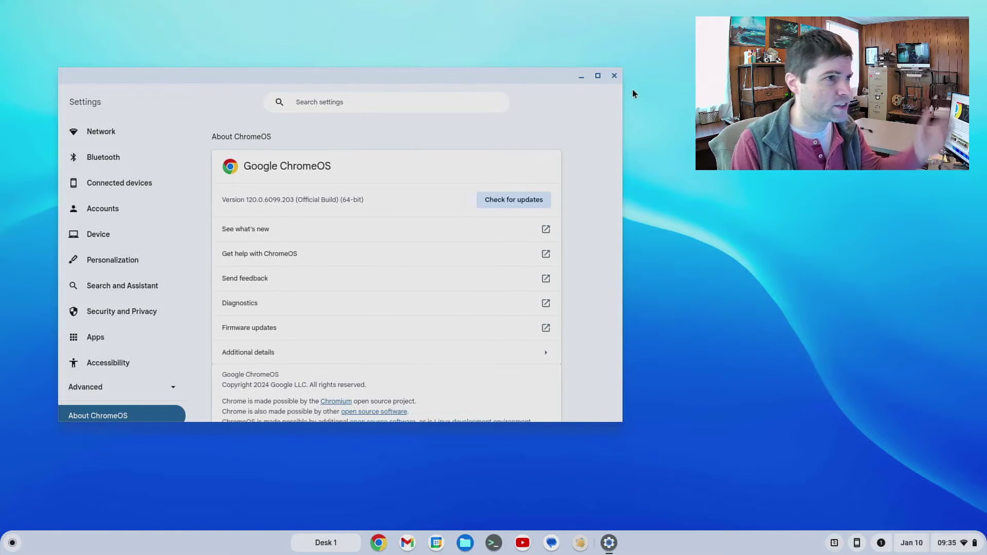
Close the About ChromeOS page showing version 120.0.6099.203
click(608, 79)
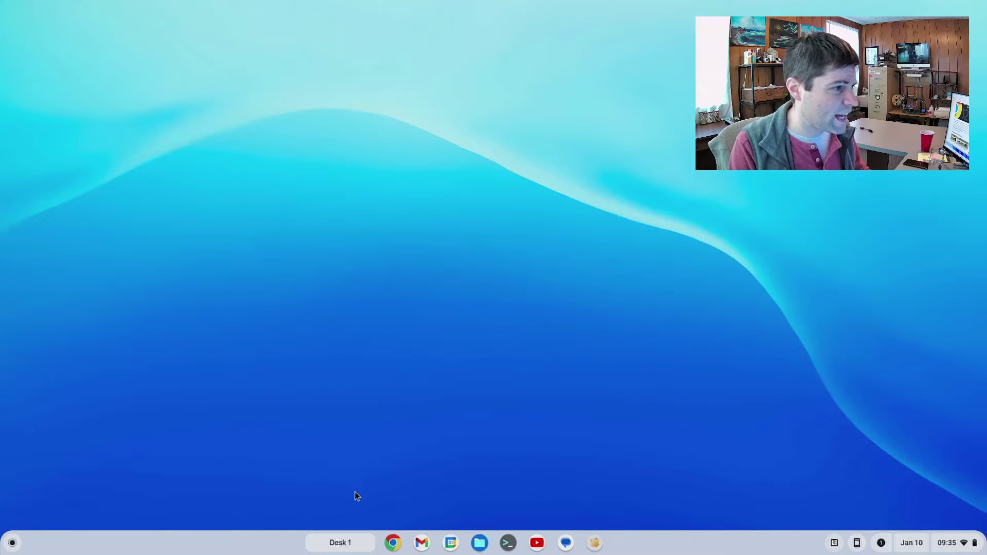
Remove the 'this desk' and 'another desk' desks from the shelf desk bar, confirming only Desk 1 remains
click(337, 544)
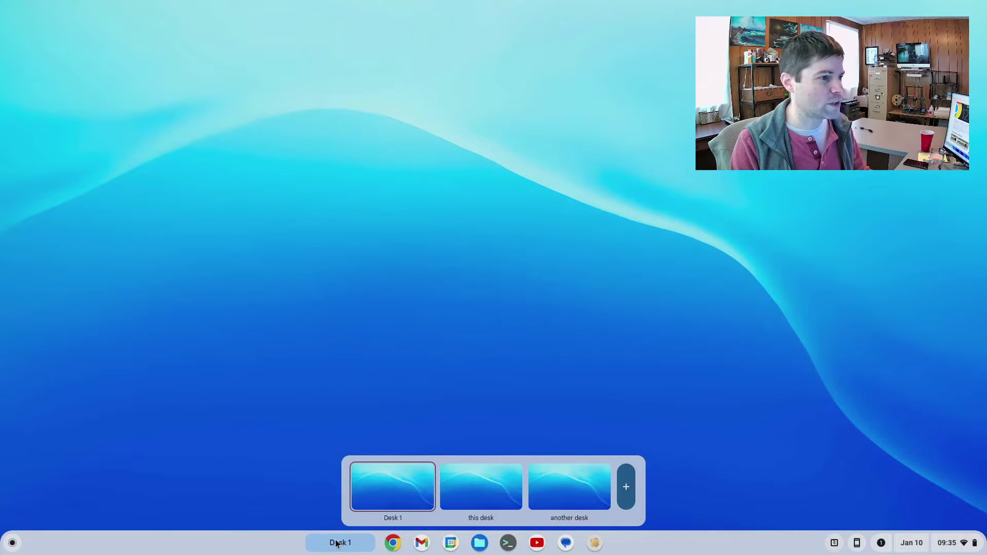
mouse_move(455, 476)
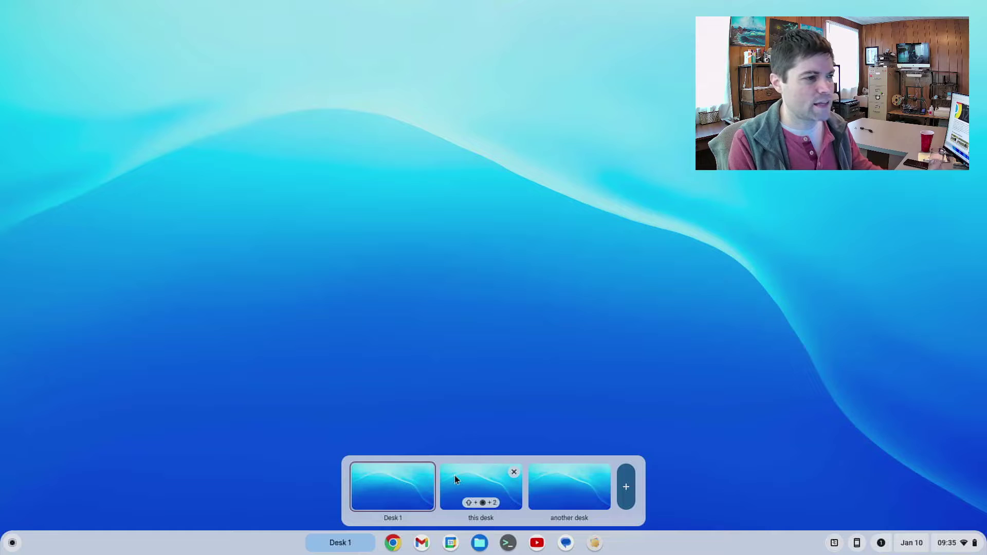
click(515, 471)
mouse_move(511, 472)
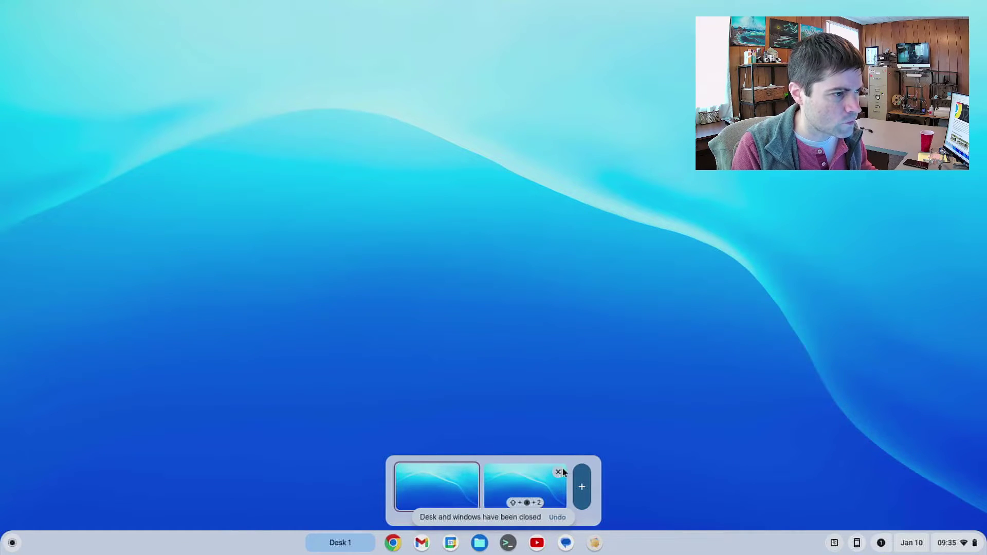
click(559, 472)
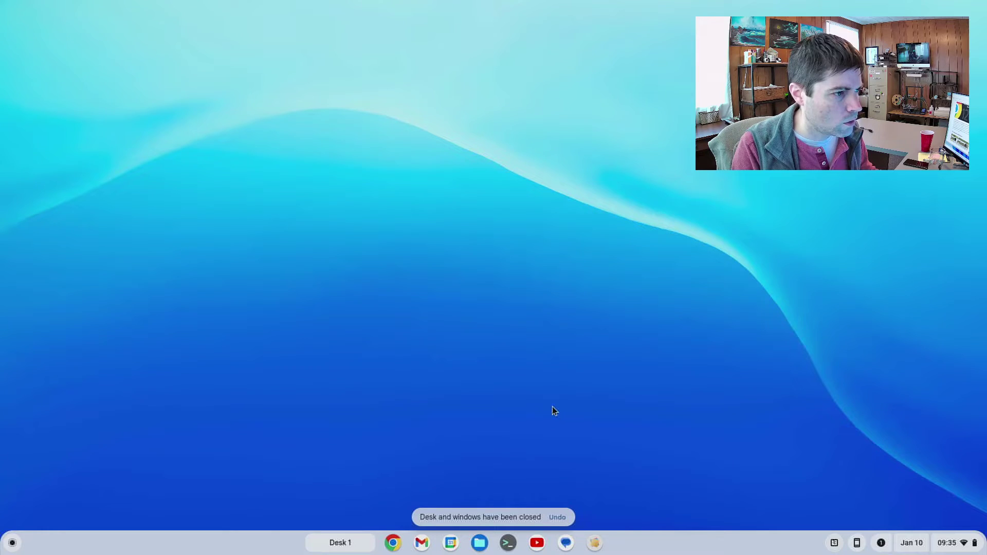
click(337, 547)
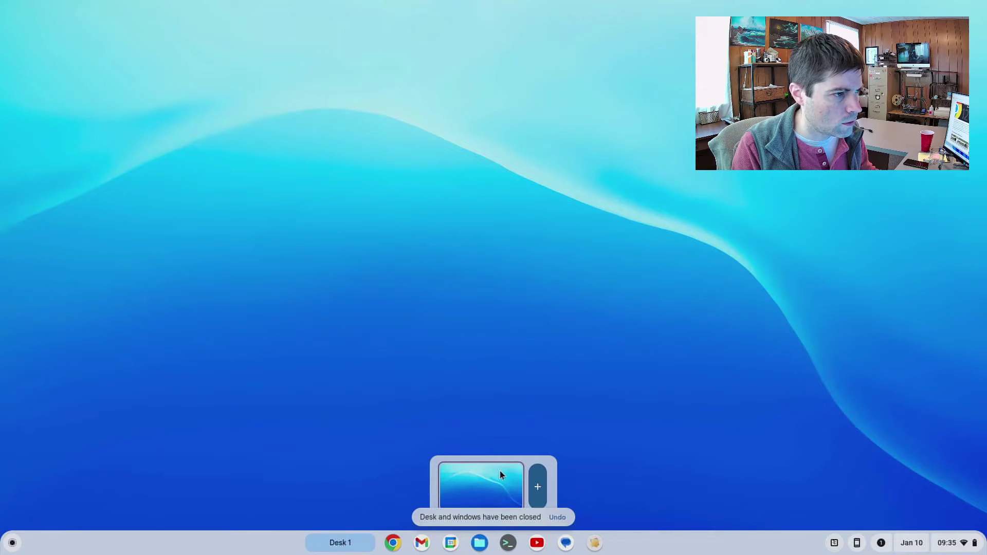
click(500, 471)
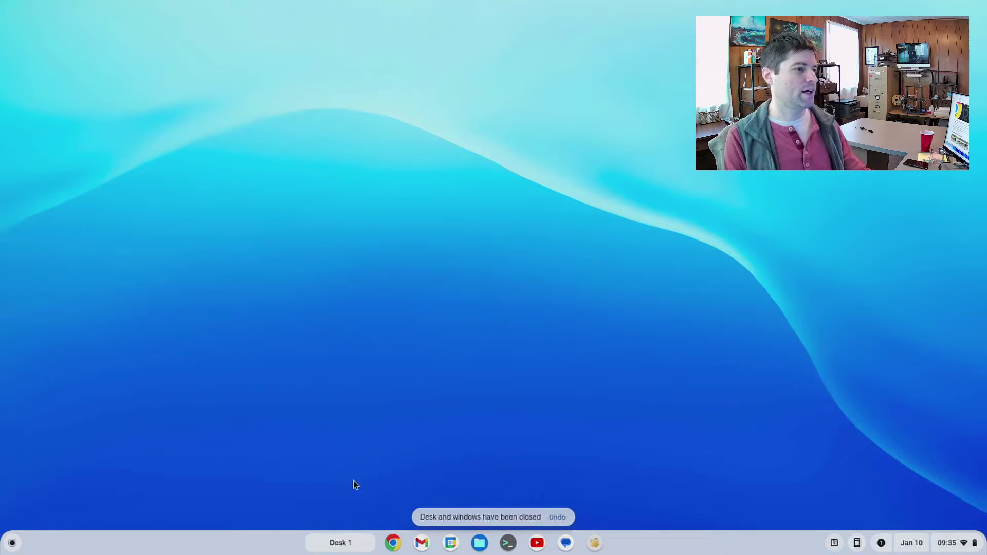
Add a new virtual desk named 'jdshk' from the shelf desk bar
click(322, 543)
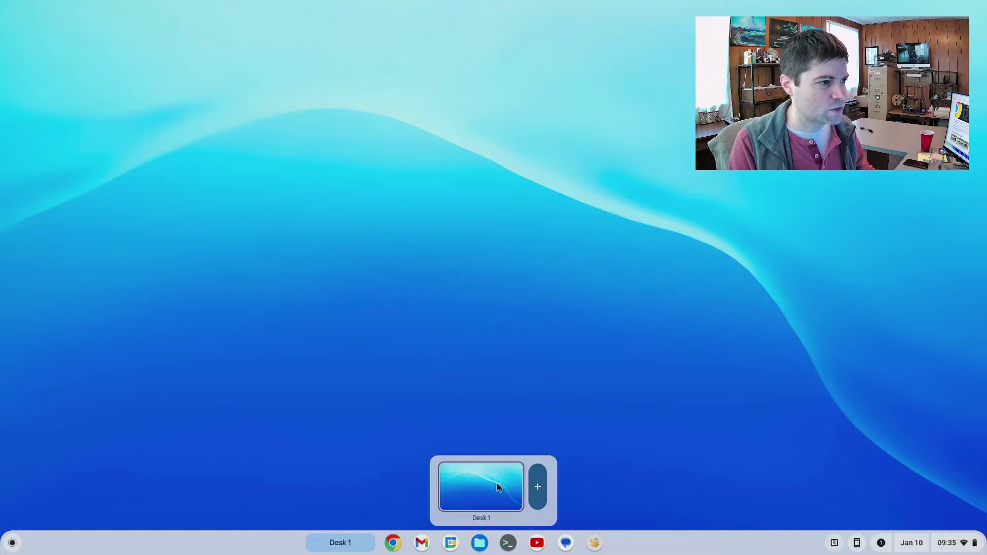
click(544, 501)
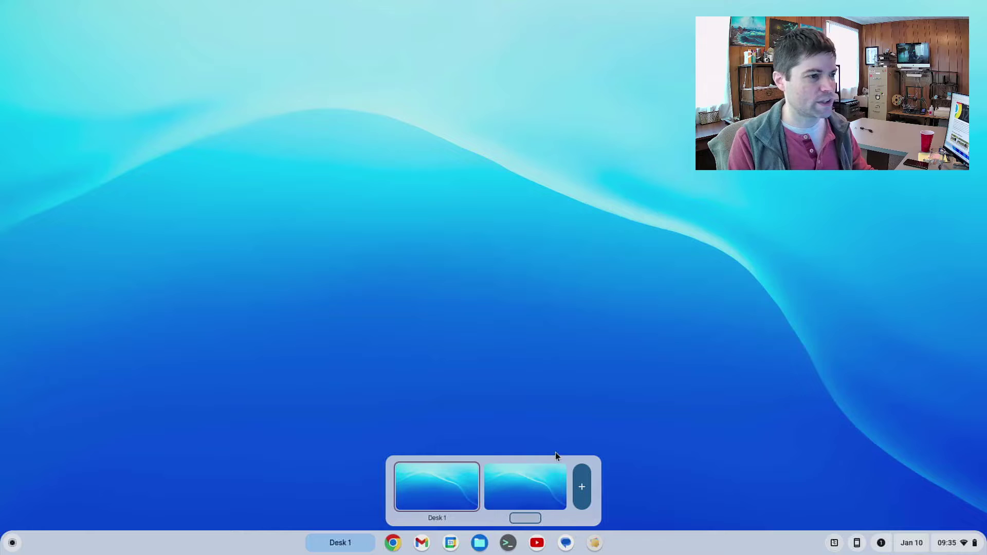
text(jdshk)
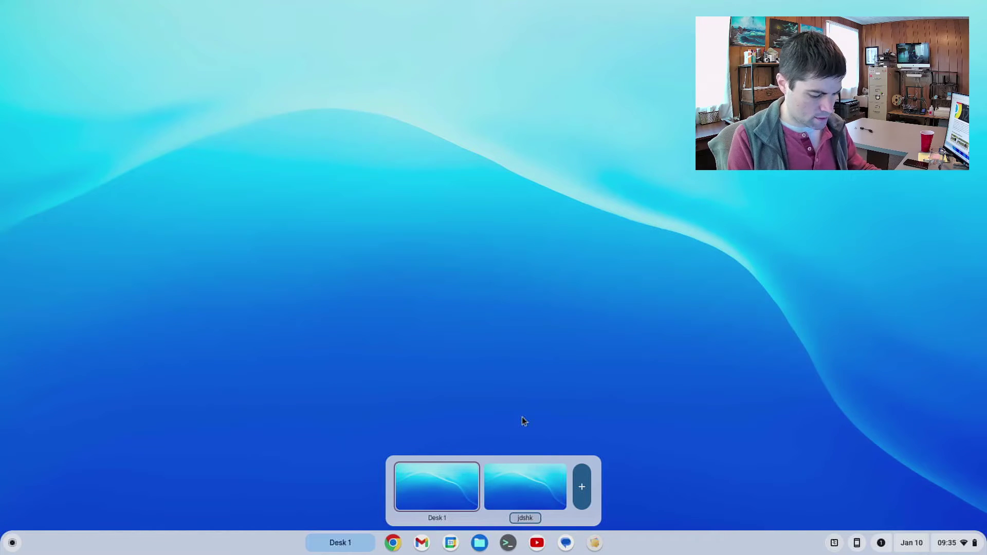
key(Return)
Switch to 'jdshk' and back to Desk 1 using the desk thumbnails and shelf arrows
mouse_move(458, 477)
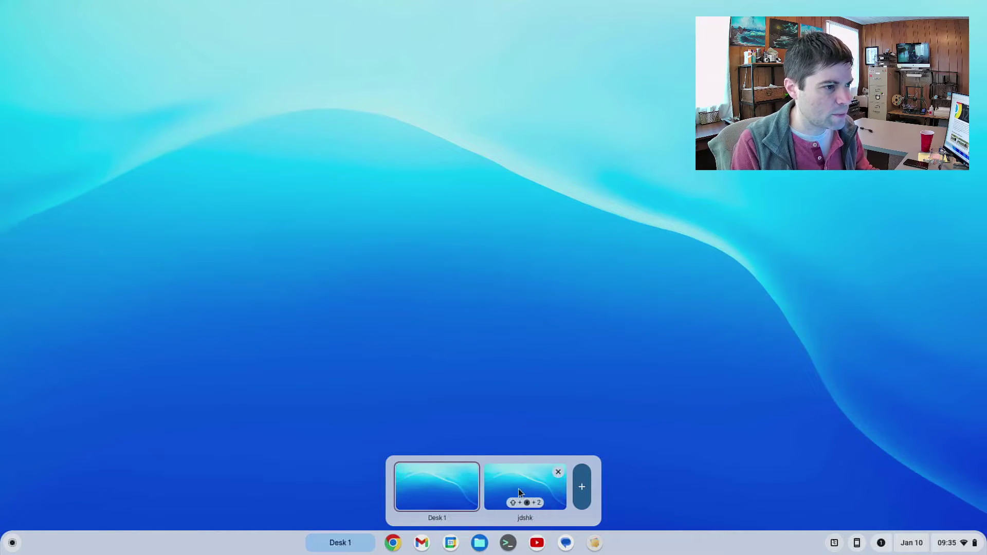
click(516, 491)
click(337, 545)
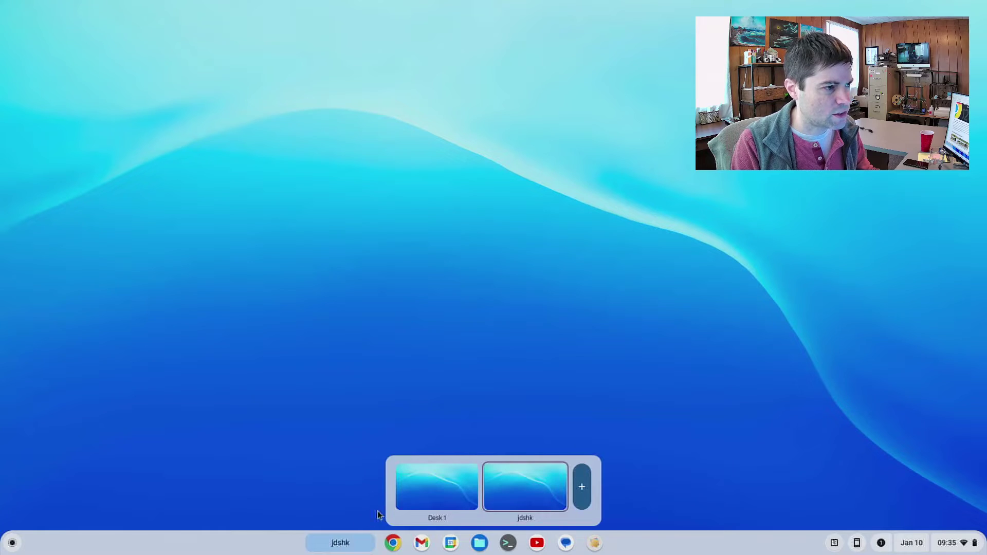
click(436, 489)
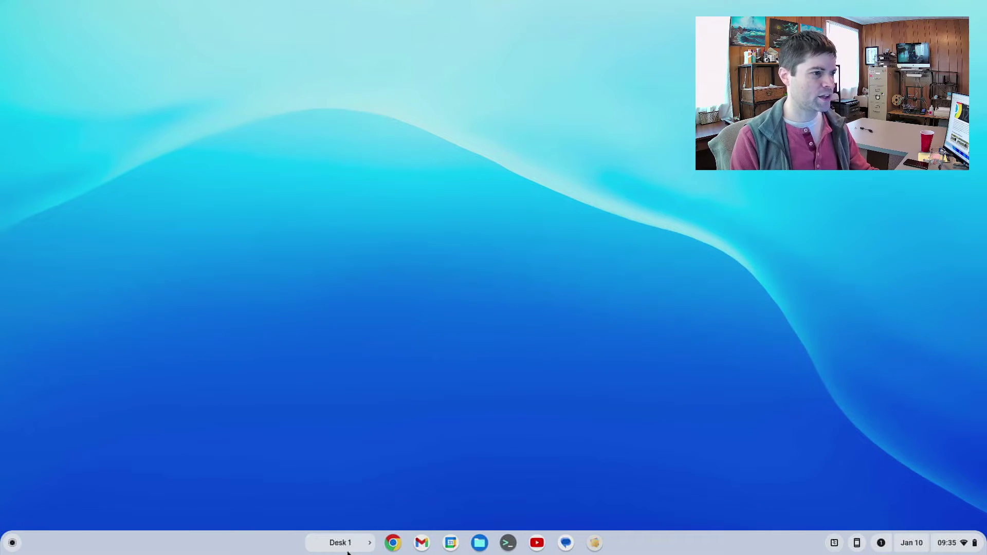
click(370, 545)
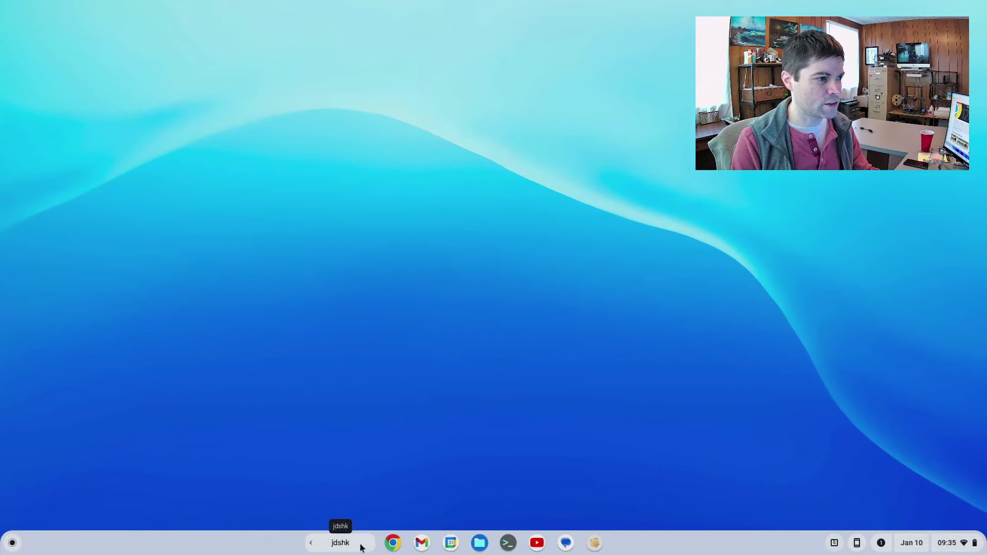
click(313, 545)
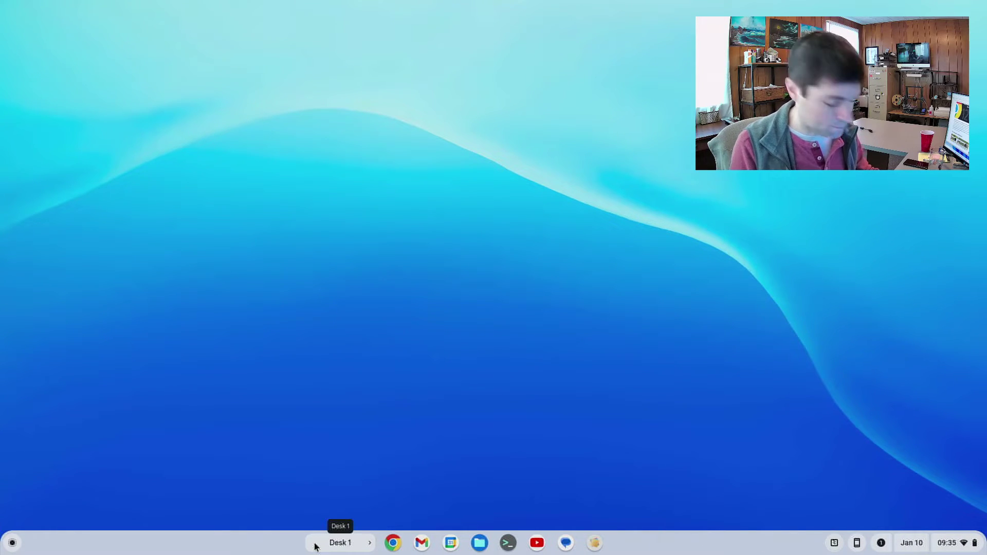
key(F5)
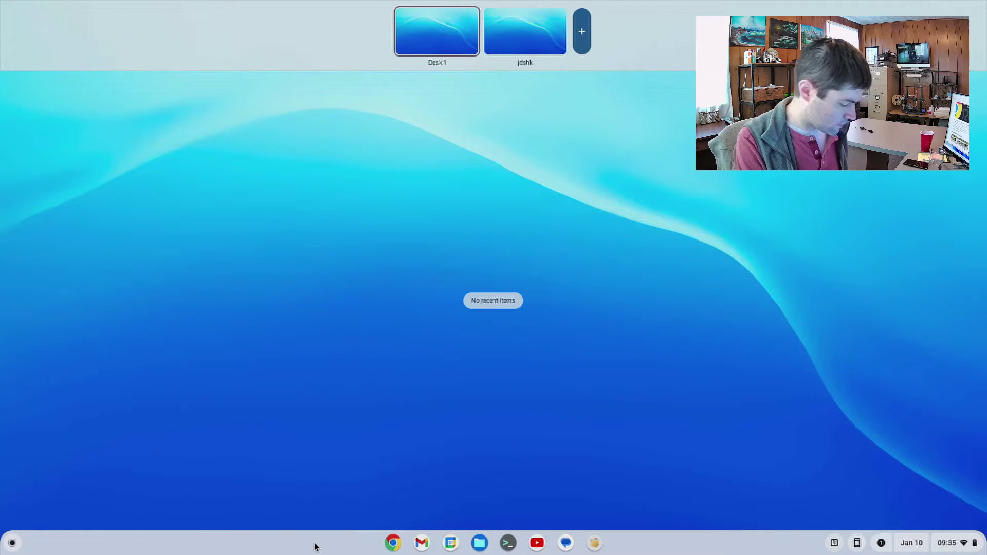
key(F5)
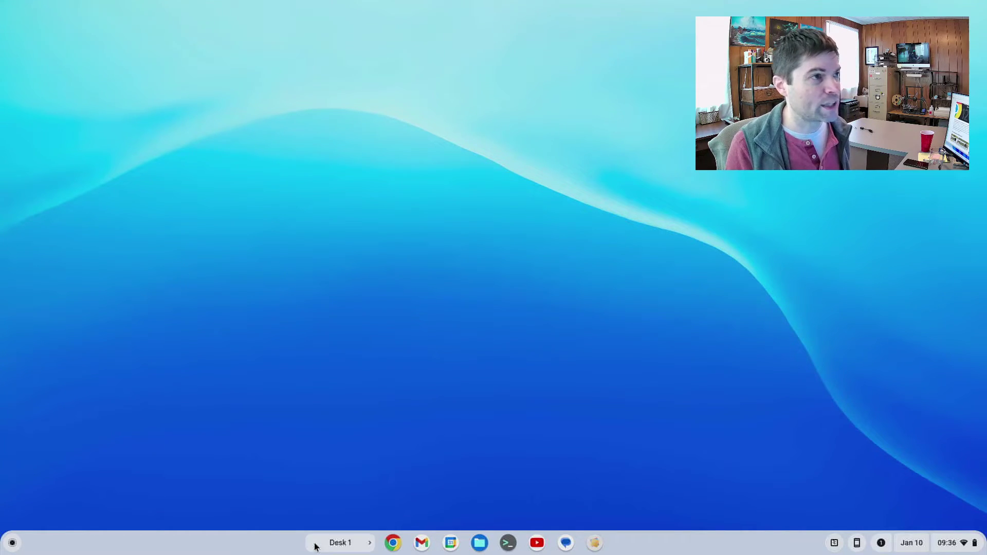
key(F5)
key(F5)
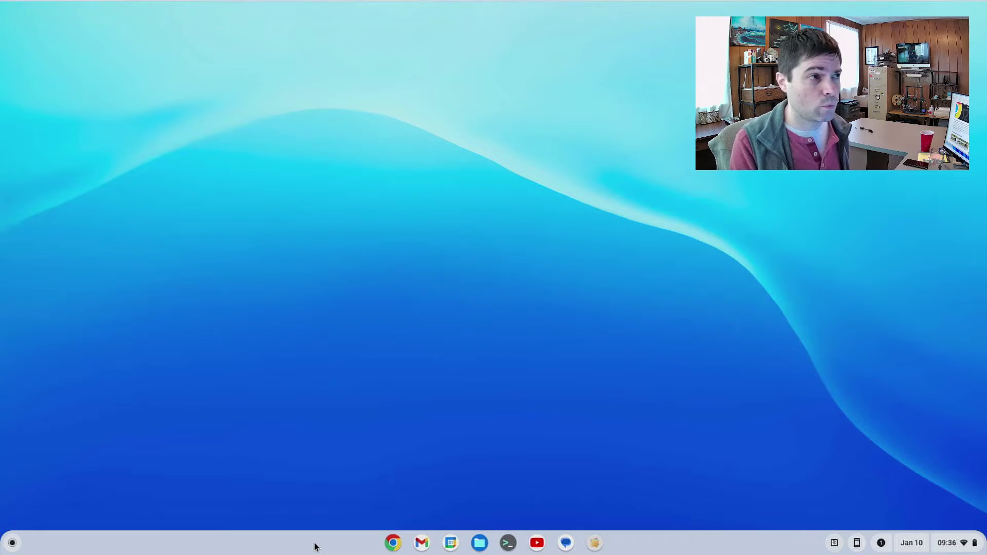
key(F5)
key(F5)
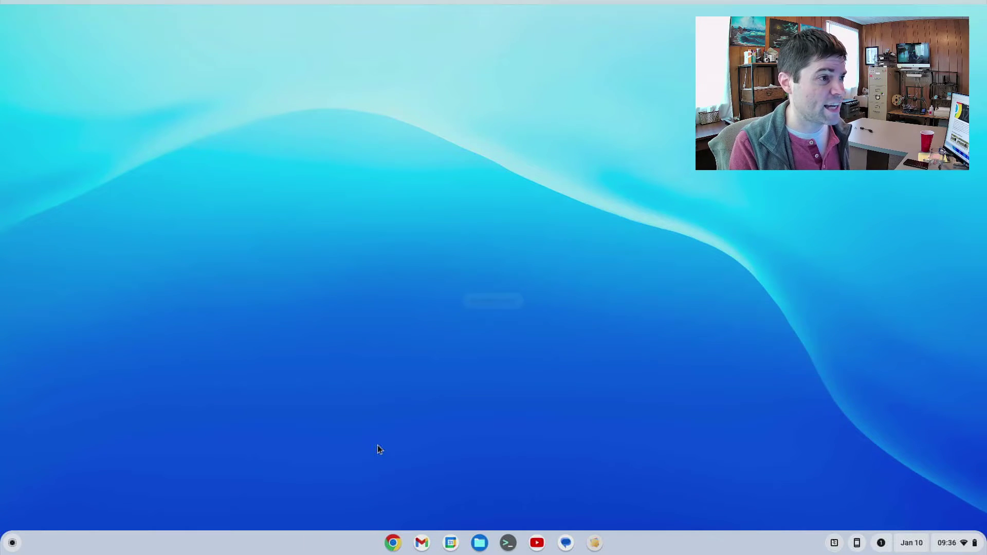
click(348, 549)
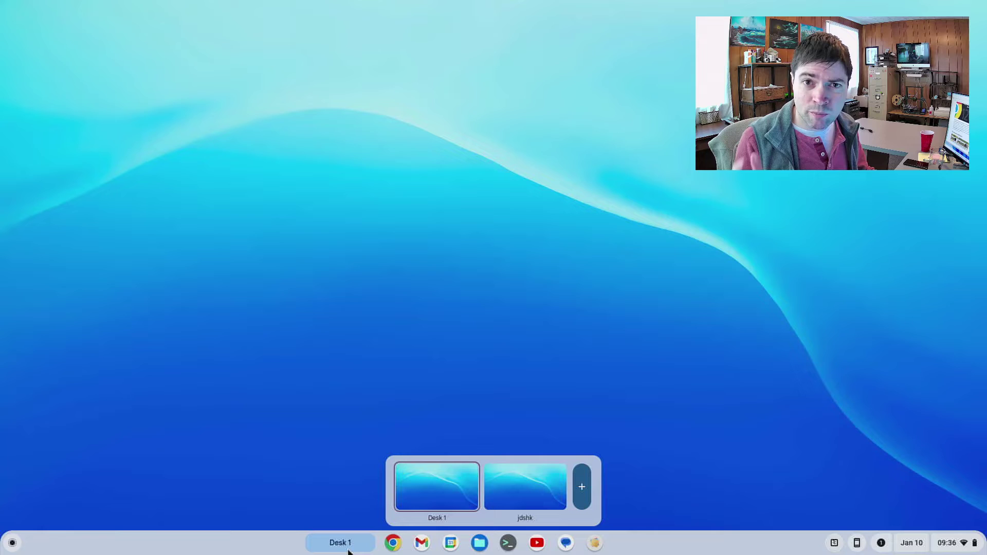
click(558, 419)
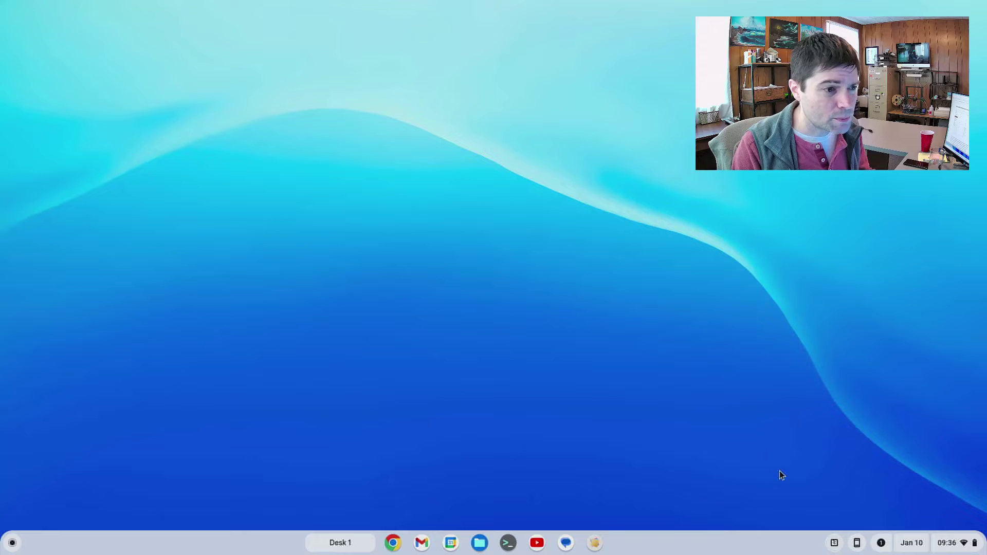
Launch Settings from Quick Settings and search 'keybar' to open the Keyboard page
click(952, 547)
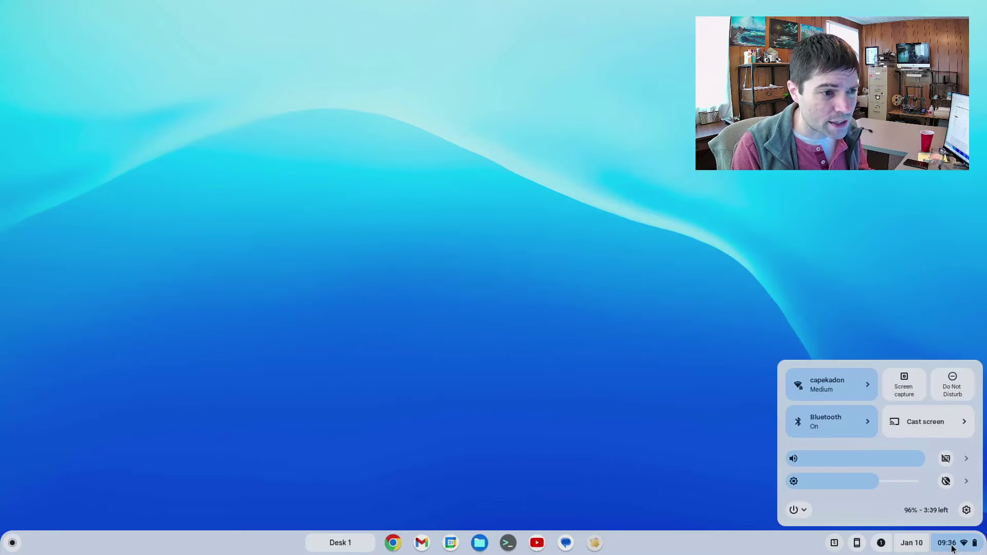
click(967, 510)
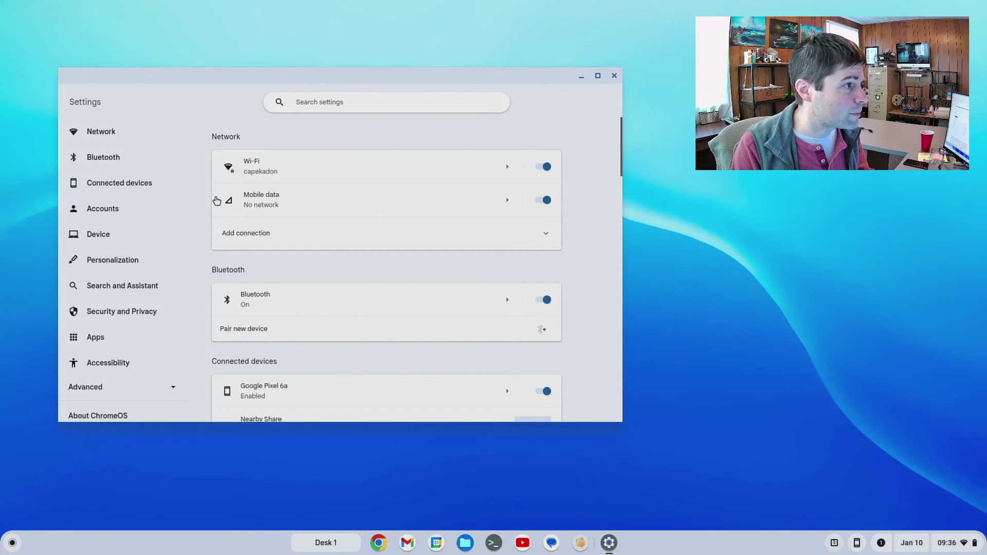
scroll(139, 205, down, 1)
scroll(138, 206, up, 1)
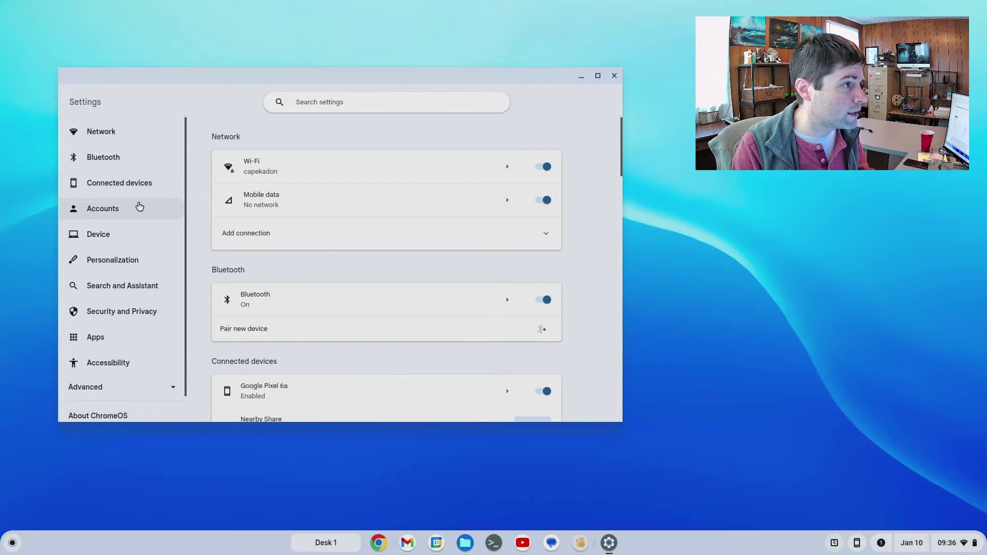
click(353, 102)
text(keybar)
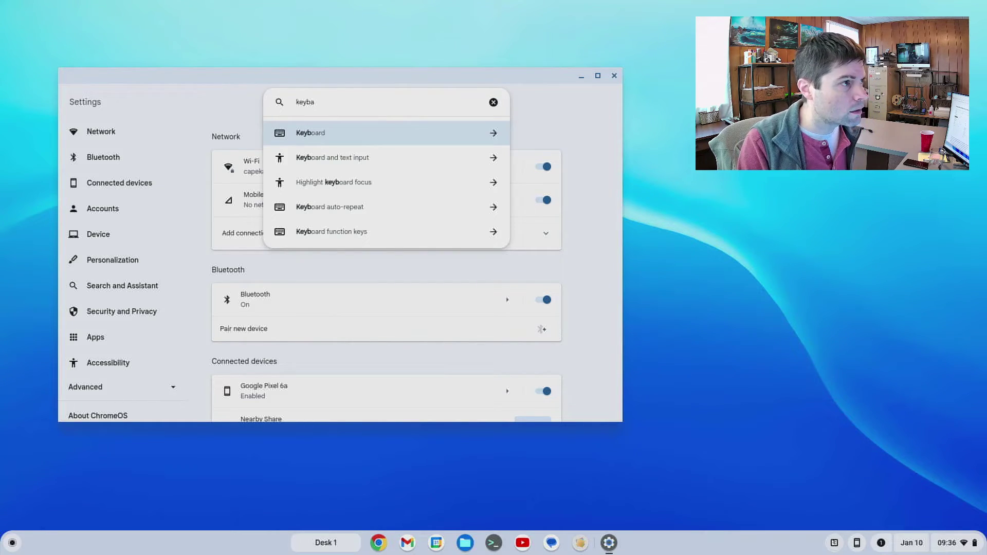
key(Return)
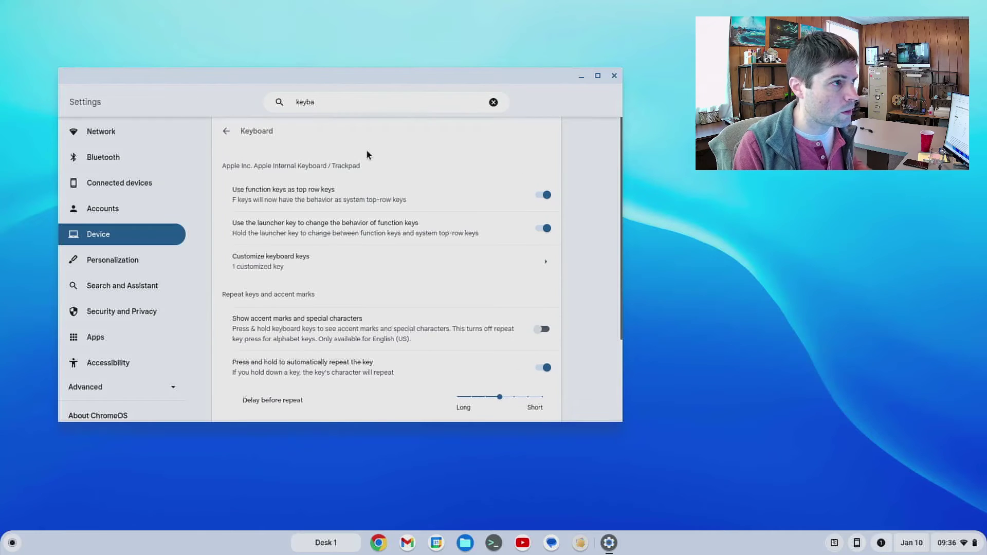
Review the Customize keyboard keys remapping and shortcut options, then close Settings
click(416, 264)
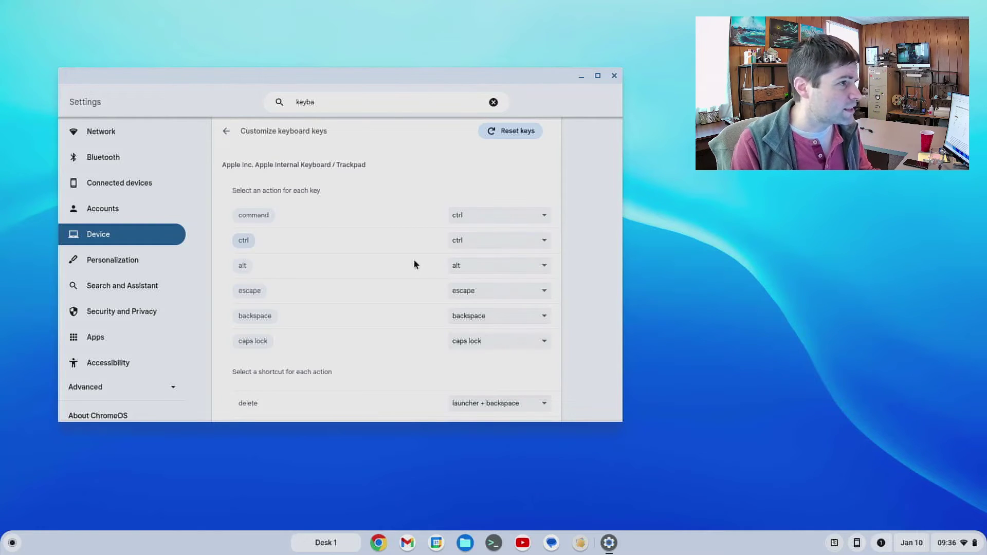
scroll(416, 265, down, 1)
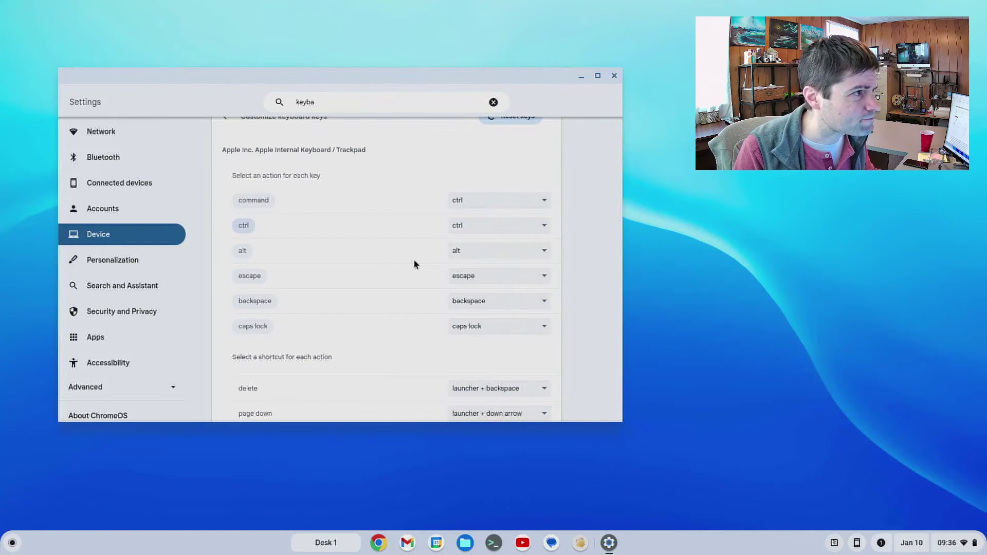
scroll(415, 264, down, 5)
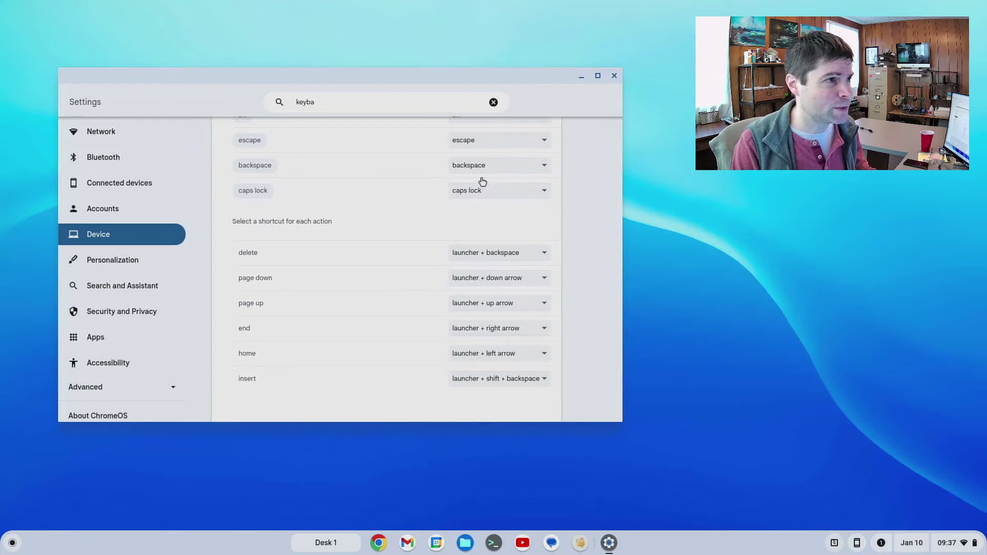
click(615, 76)
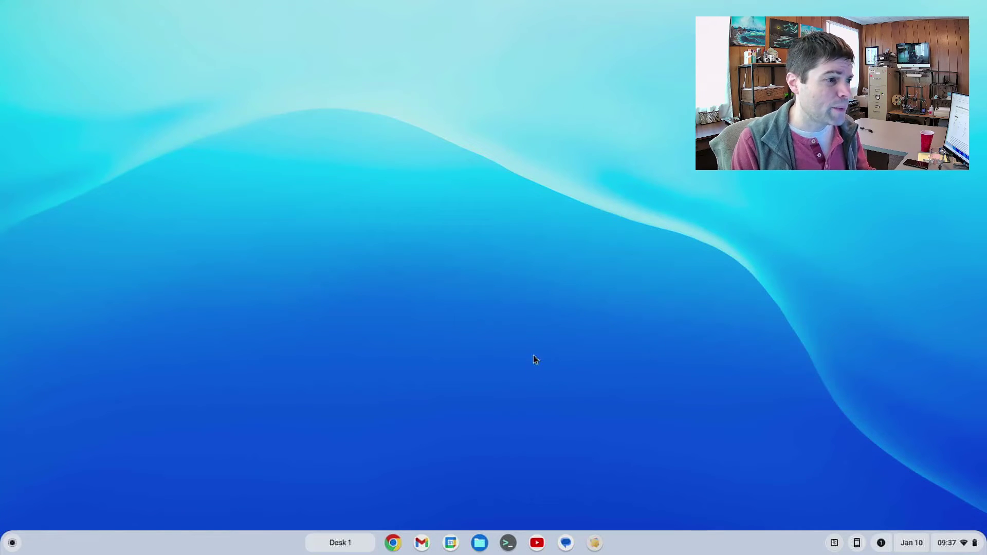
Launch Files, nudge its window down and right, and drag the Other folder in Videos
click(480, 542)
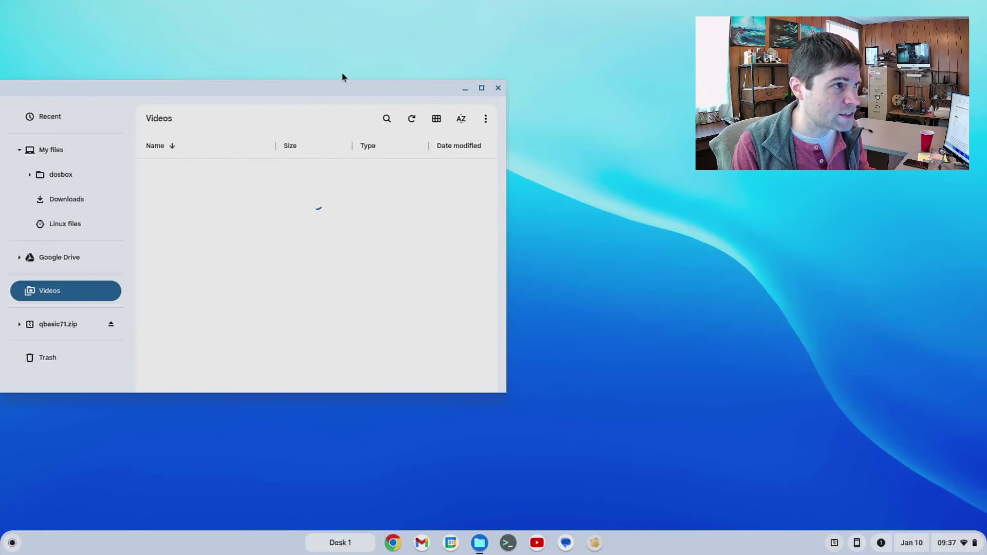
drag(317, 93, 394, 114)
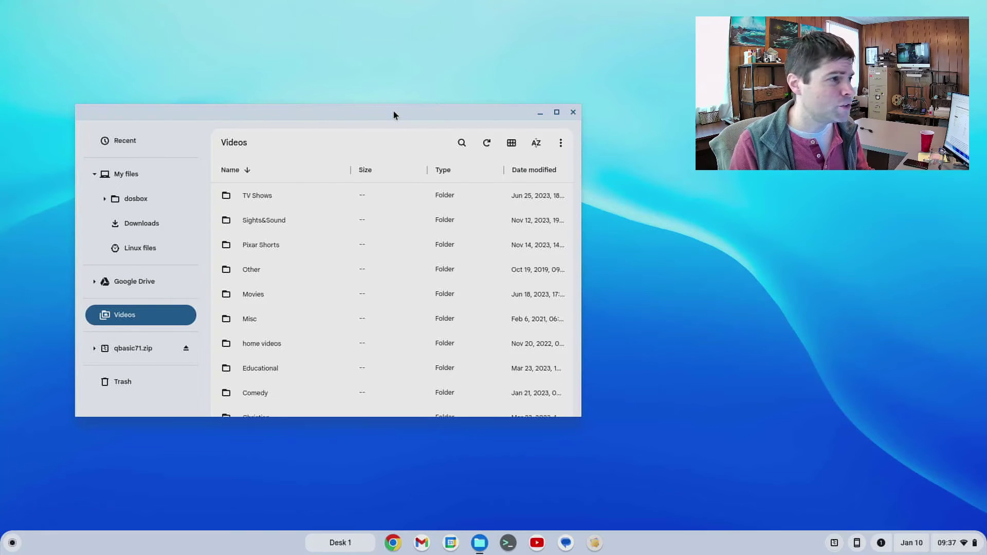
drag(250, 267, 253, 272)
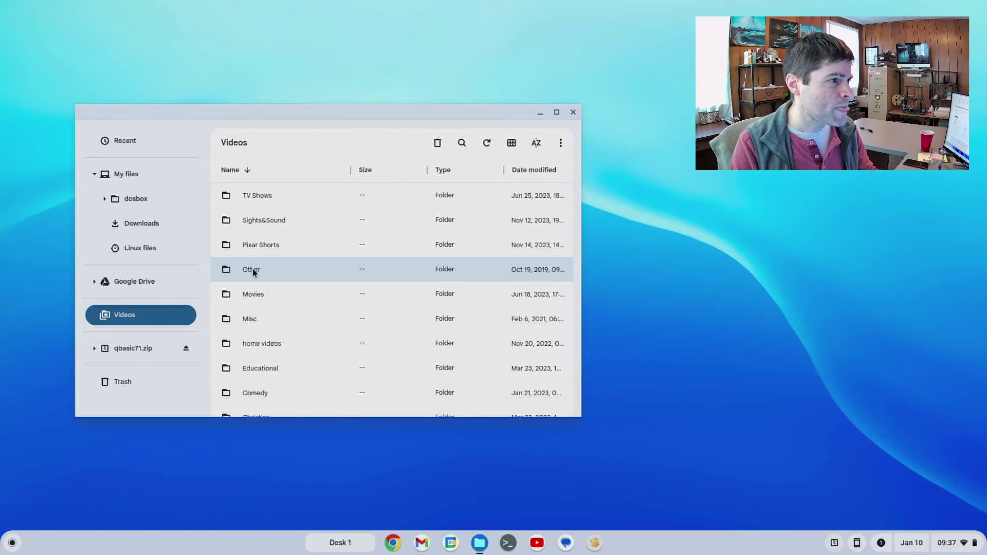
Show the Other folder's context menu, dismiss it, and close the Files window
right_click(253, 273)
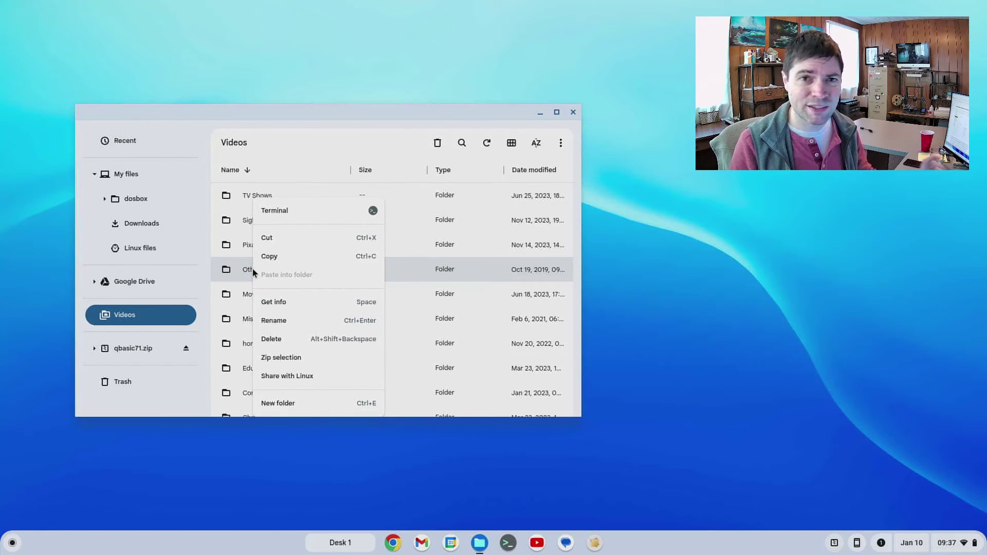
click(167, 408)
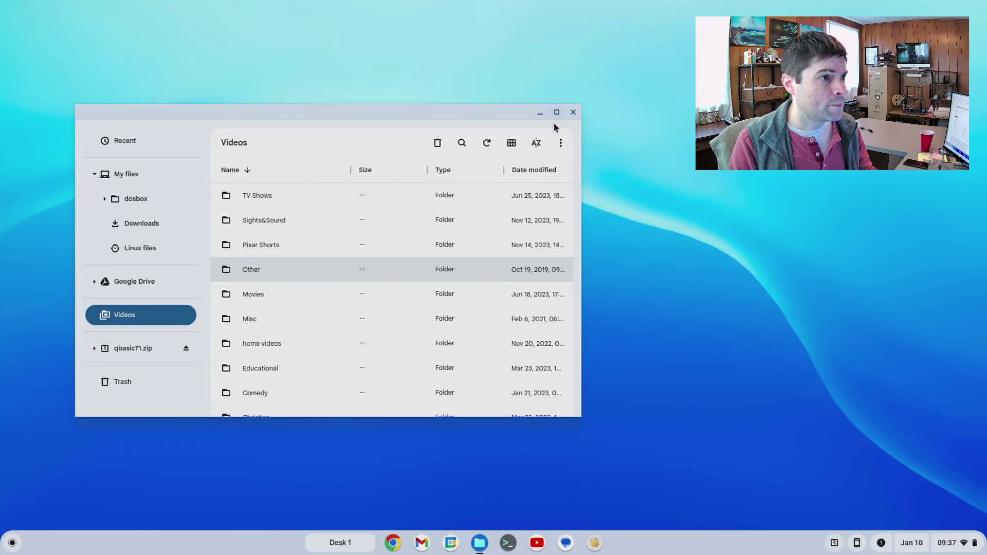
mouse_move(558, 117)
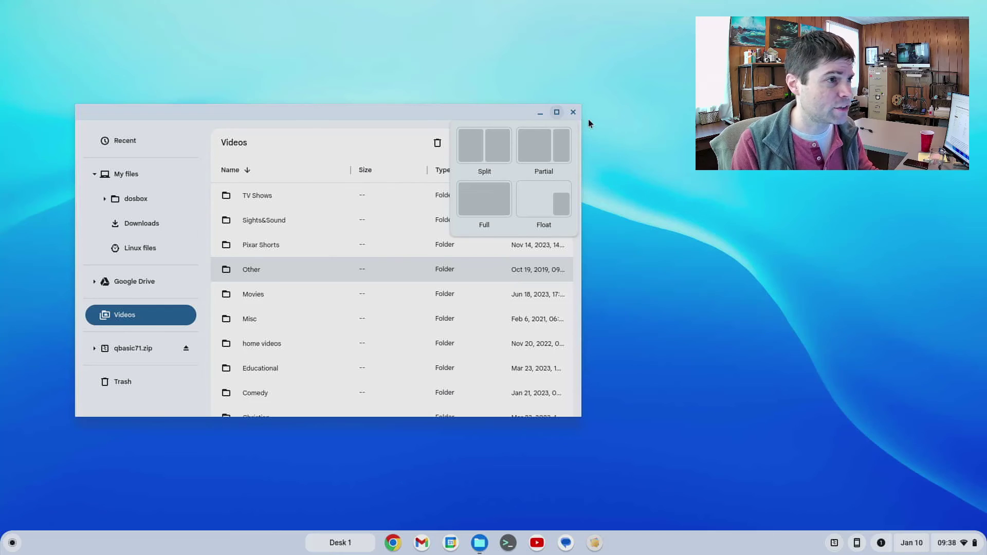
click(573, 112)
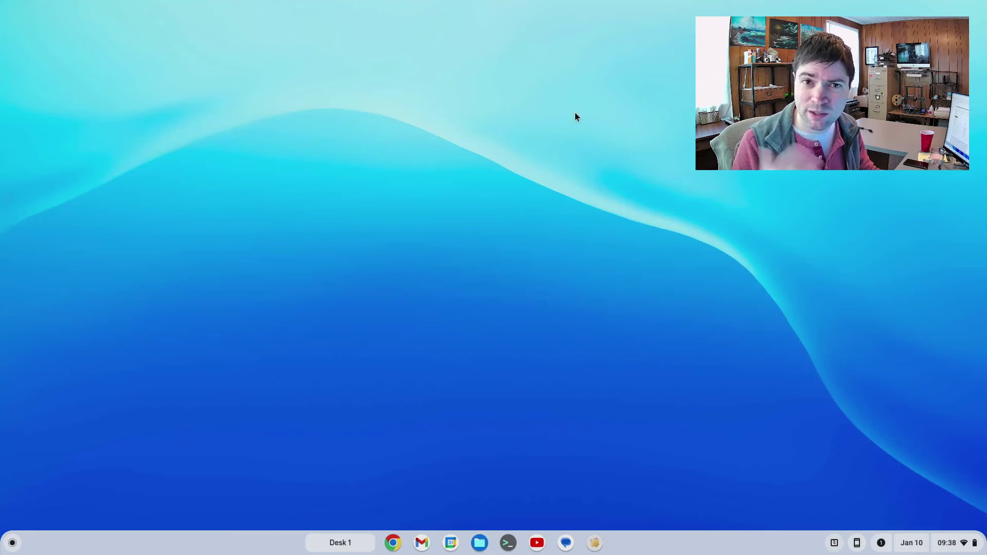